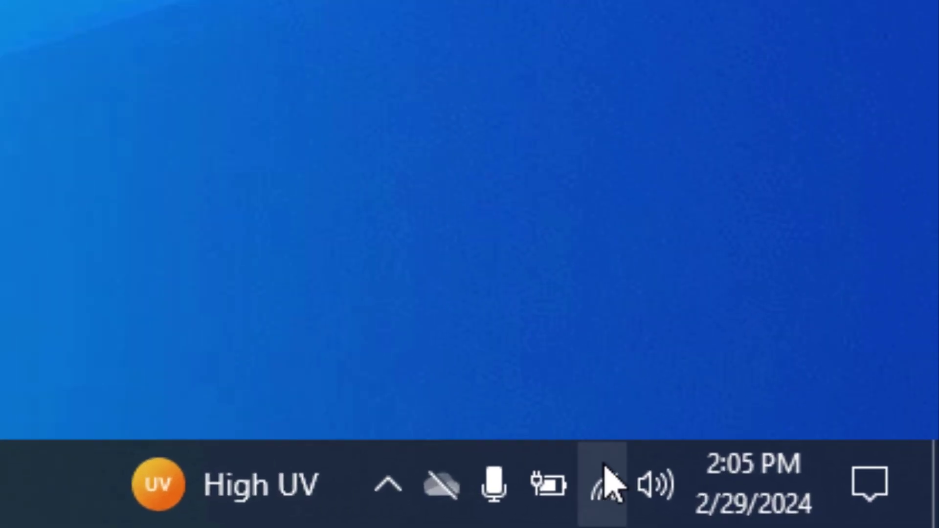
Step: Open Network & Internet settings from the taskbar network icon's context menu
{"action": "right_click", "coordinate": [608, 481]}
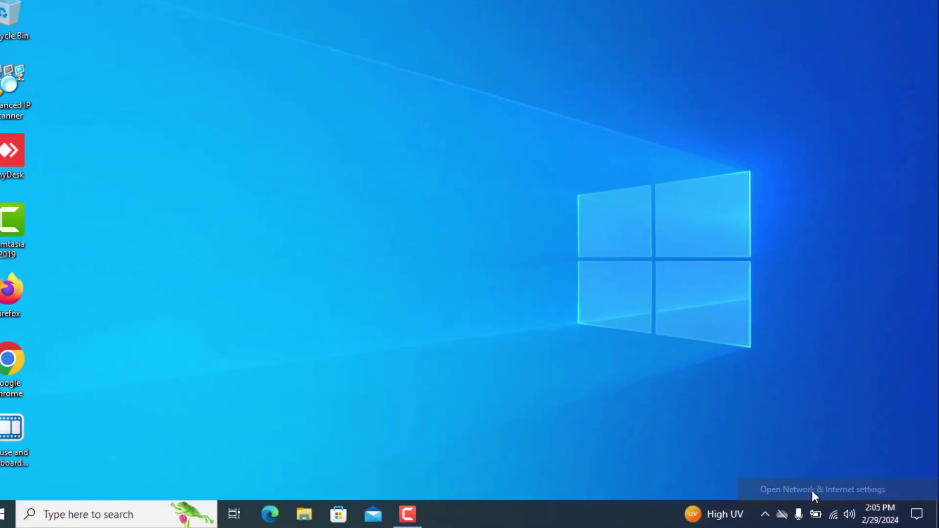
{"action": "left_click", "coordinate": [815, 492]}
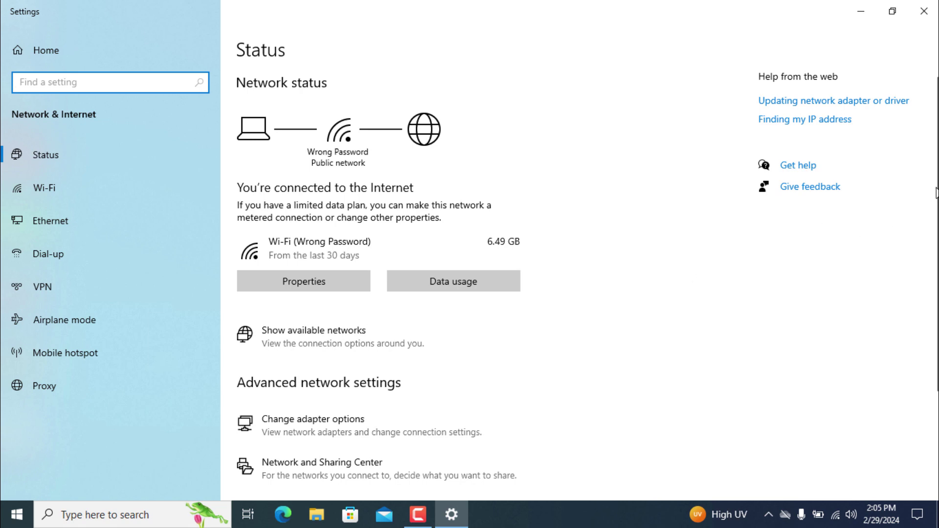
{"action": "left_click_drag", "start_coordinate": [936, 186], "coordinate": [935, 304]}
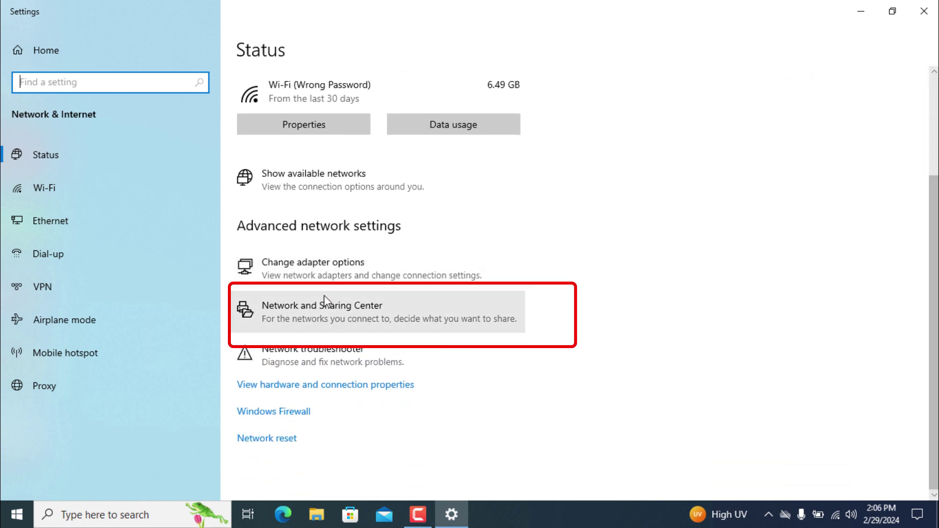
Step: From Network and Sharing Center, set up a new workplace connection using VPN over the Internet
{"action": "left_click", "coordinate": [361, 311]}
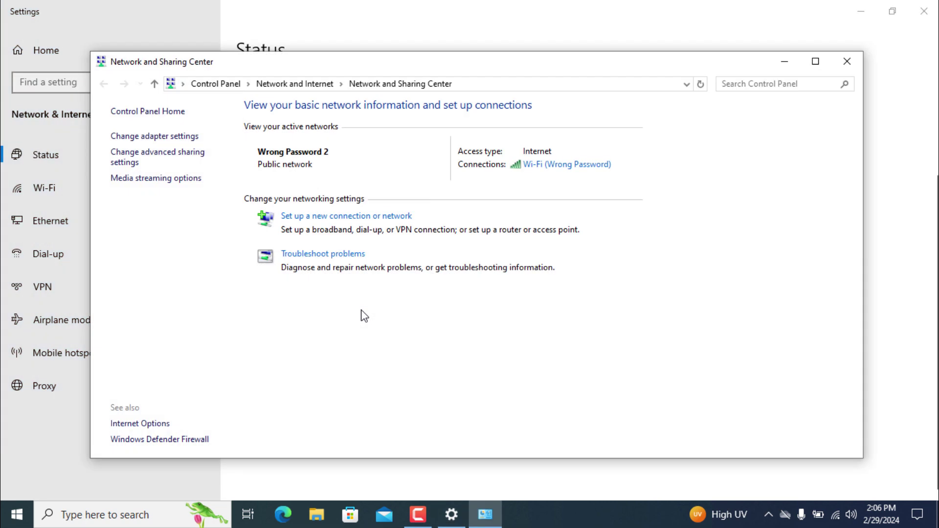
{"action": "left_click", "coordinate": [328, 217]}
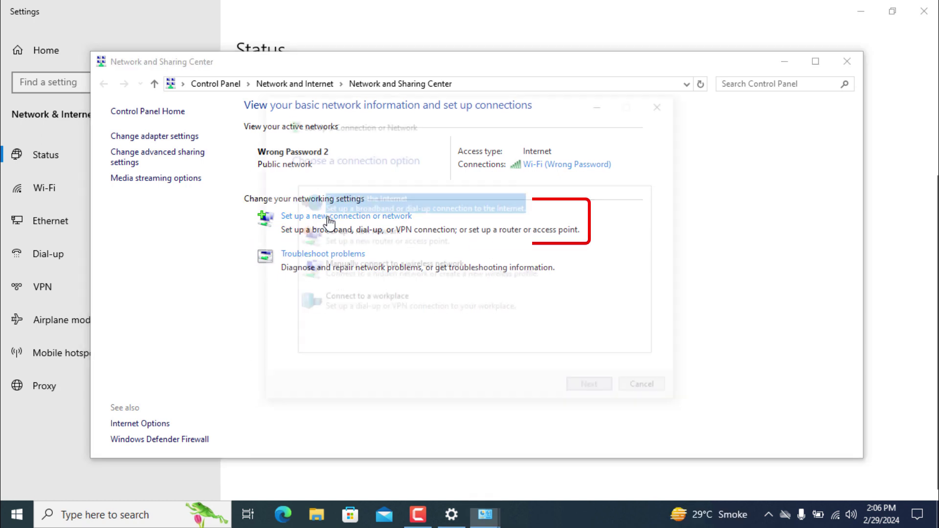
{"action": "left_click", "coordinate": [367, 317]}
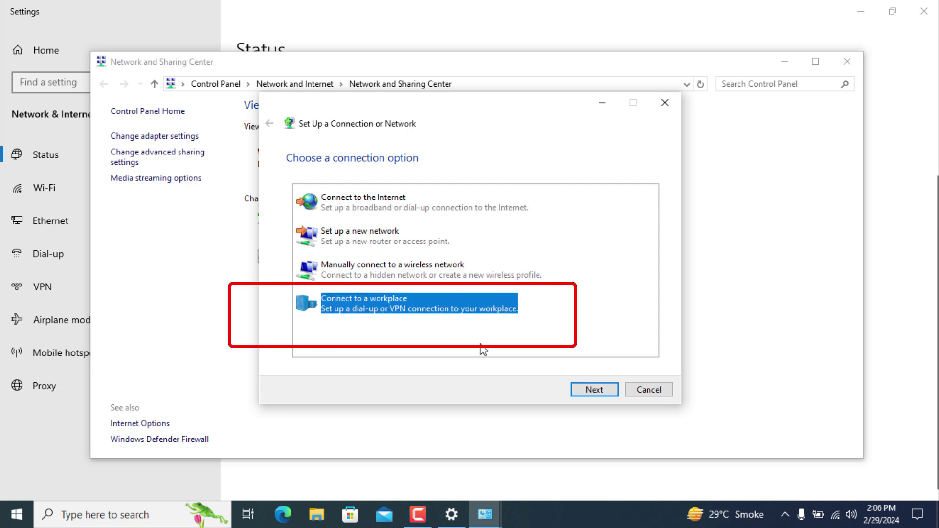
{"action": "left_click", "coordinate": [586, 390]}
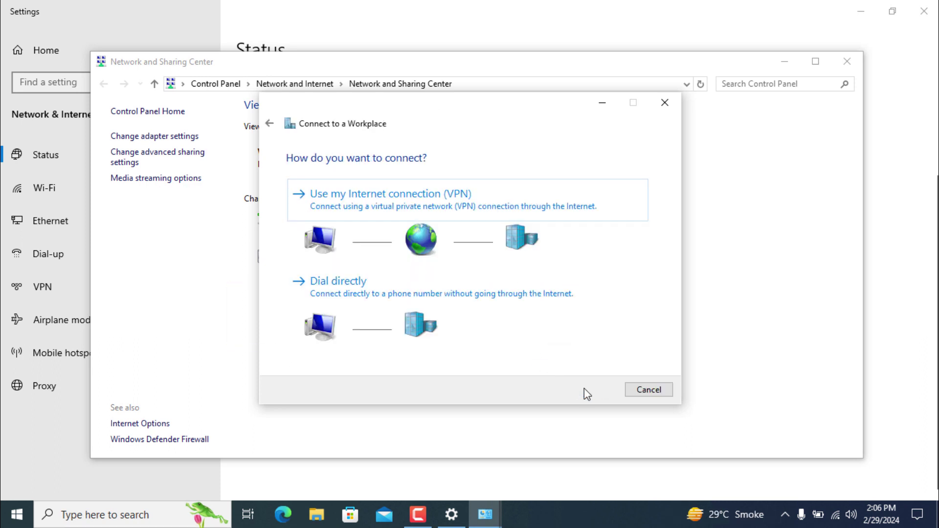
{"action": "left_click", "coordinate": [381, 208]}
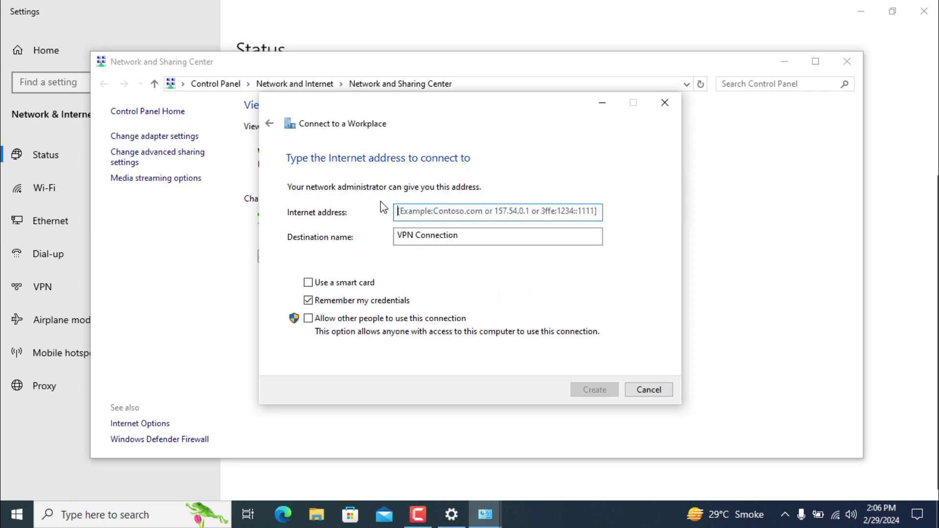
Step: Enter 172.16.253.1 as the VPN server's Internet address, correcting a mistyped digit
{"action": "left_click", "coordinate": [415, 211]}
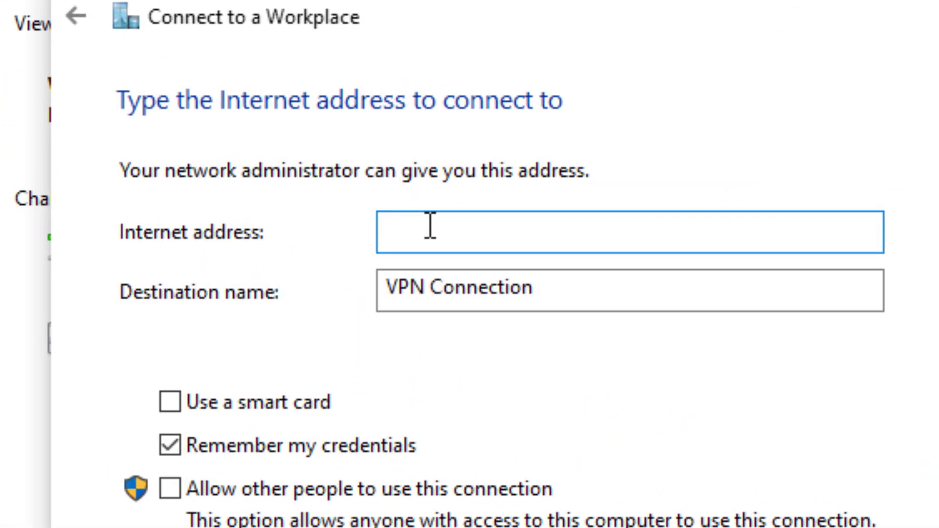
{"action": "type", "text": "172"}
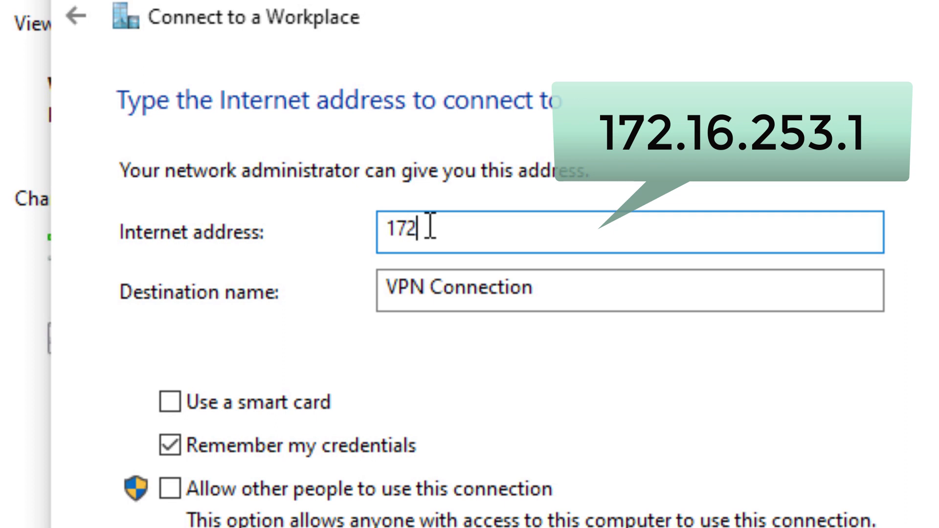
{"action": "type", "text": ".16"}
{"action": "type", "text": ".26"}
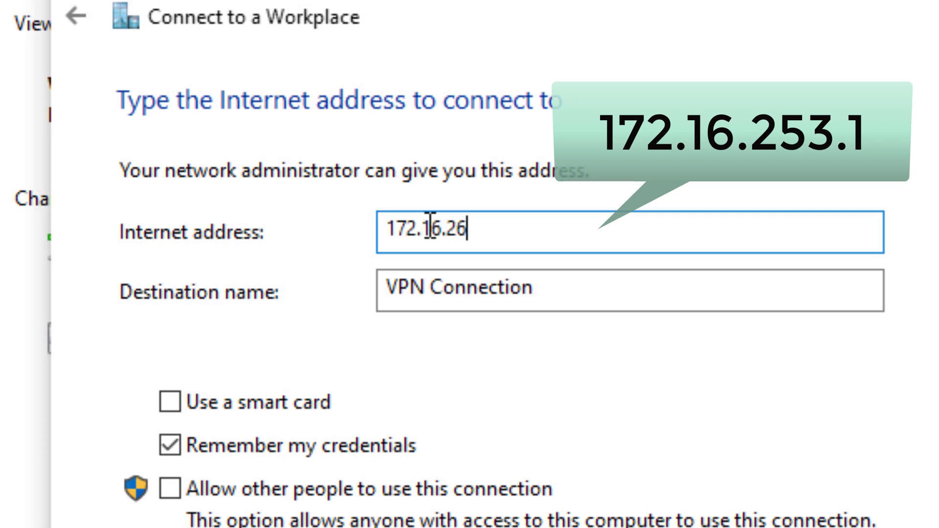
{"action": "key", "text": "BackSpace"}
{"action": "type", "text": "53.1"}
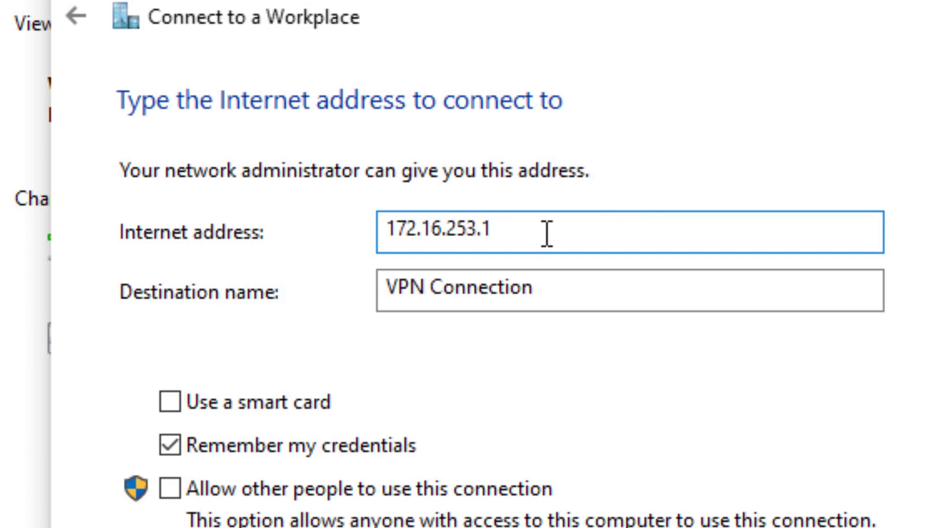
{"action": "double_click", "coordinate": [398, 234]}
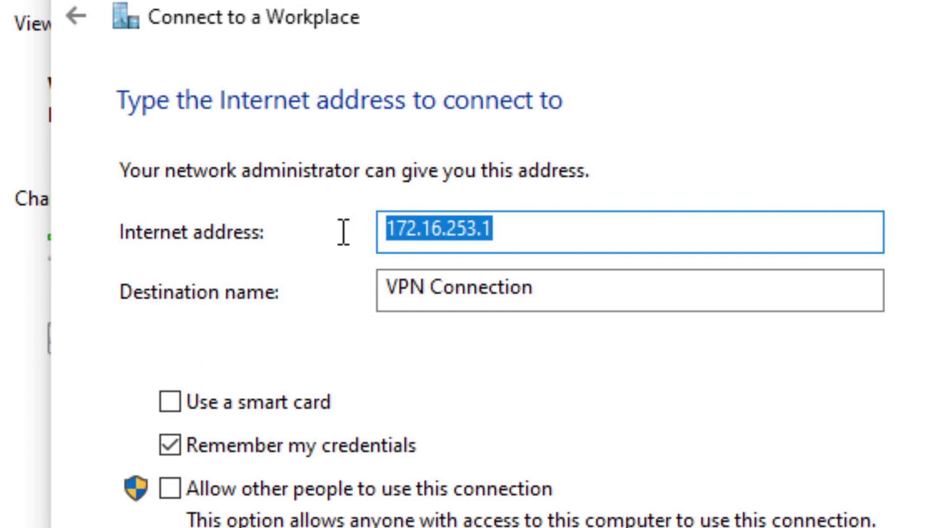
Step: Replace the address with 121.52.154.148, name the destination MUET, and create it
{"action": "key", "text": "BackSpace"}
{"action": "type", "text": "1"}
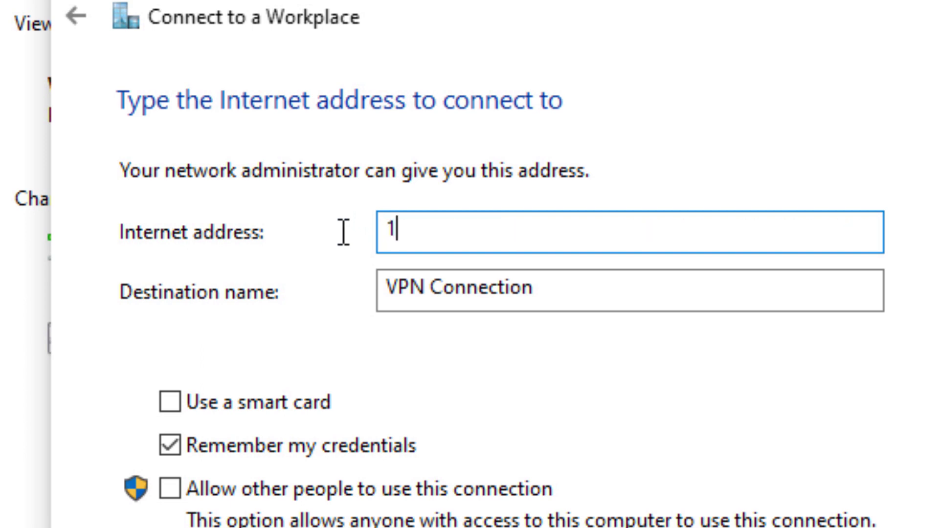
{"action": "type", "text": "21.5"}
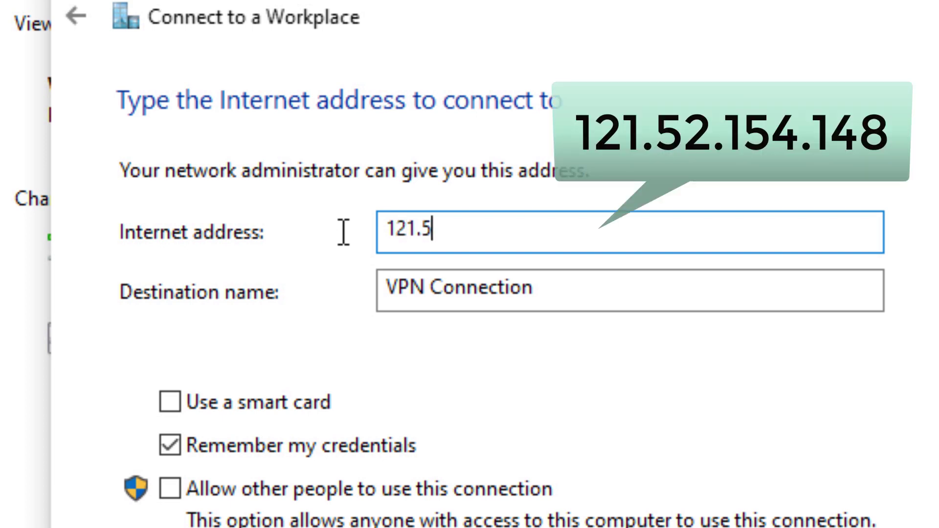
{"action": "type", "text": "2.1"}
{"action": "type", "text": "54."}
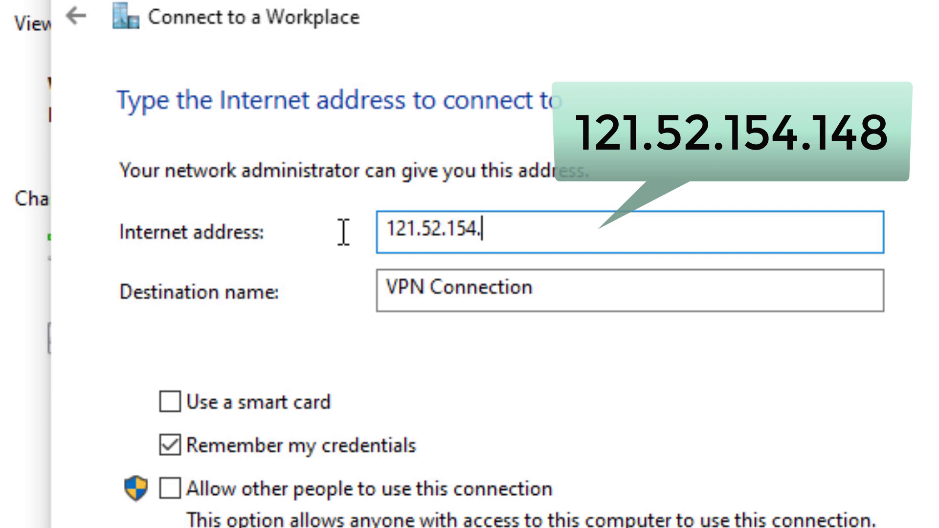
{"action": "type", "text": "148"}
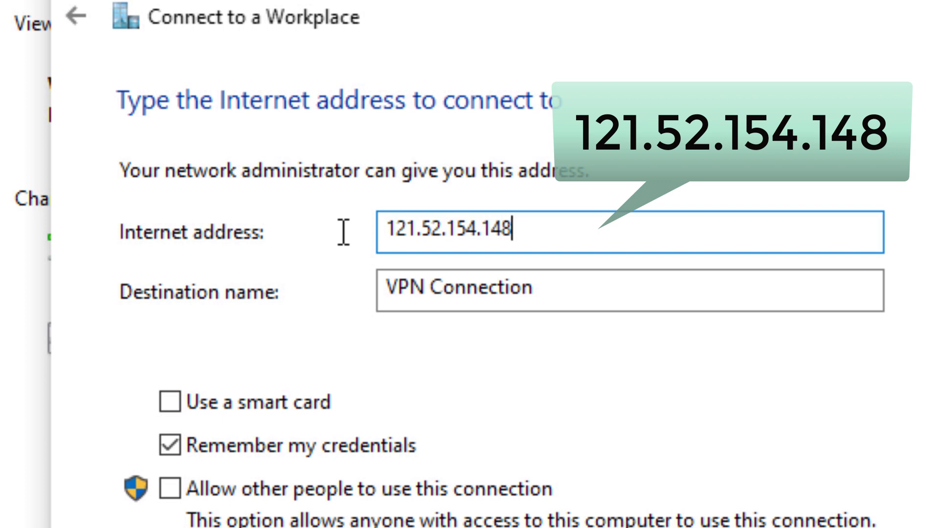
{"action": "key", "text": "Tab"}
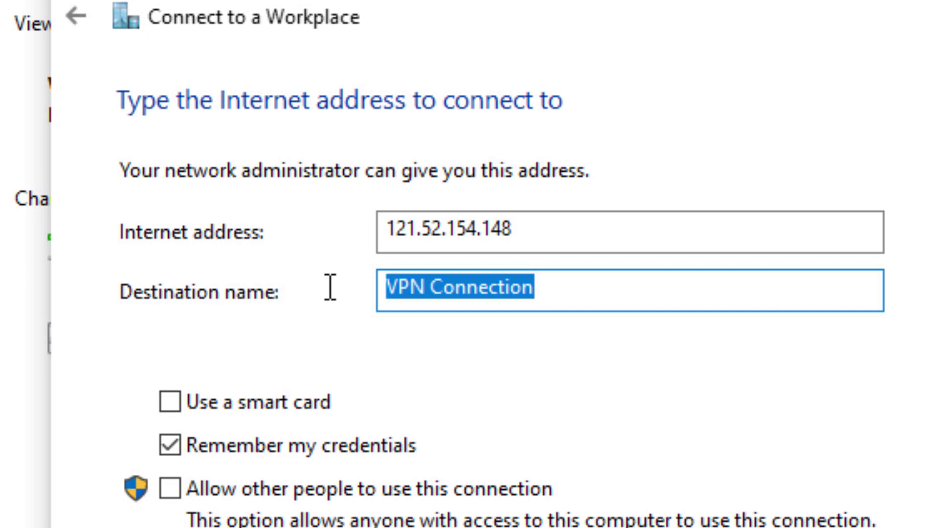
{"action": "type", "text": "MUET"}
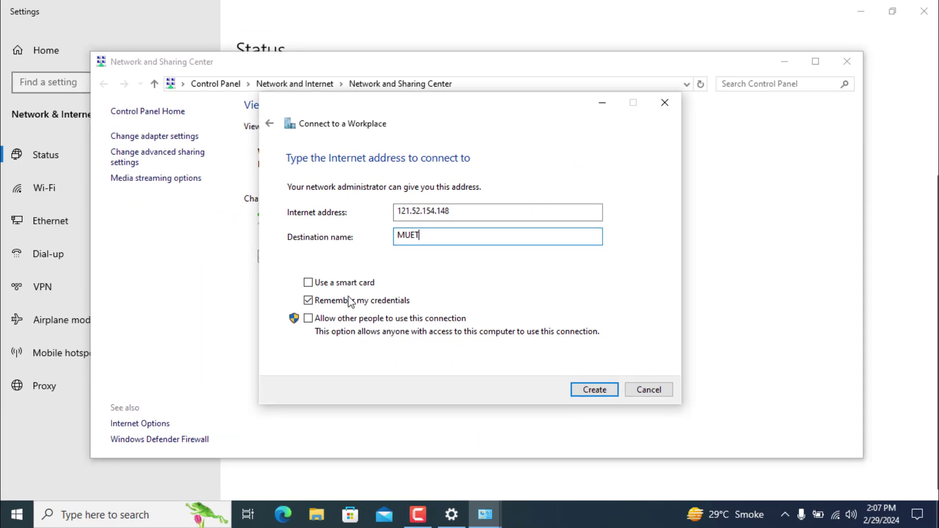
{"action": "left_click", "coordinate": [592, 393]}
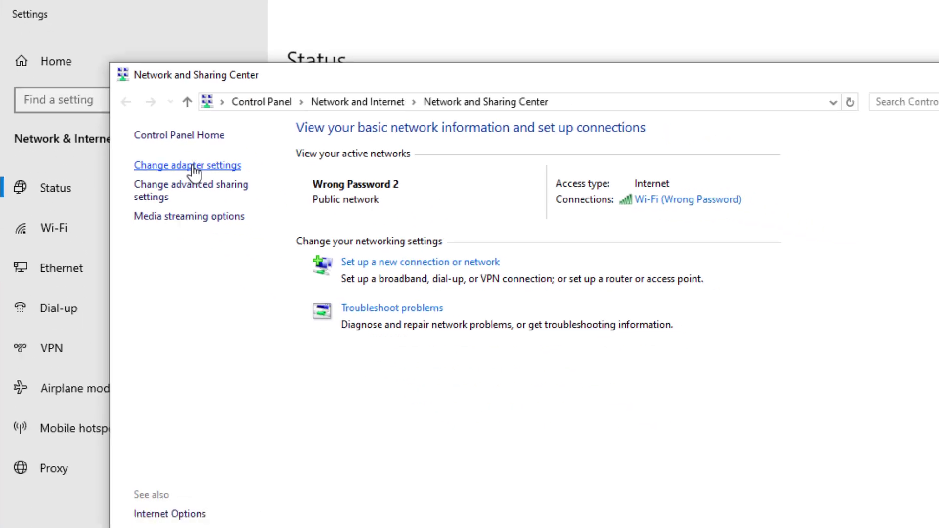
Step: Open the MUET adapter's Properties from Change adapter settings
{"action": "left_click", "coordinate": [193, 167]}
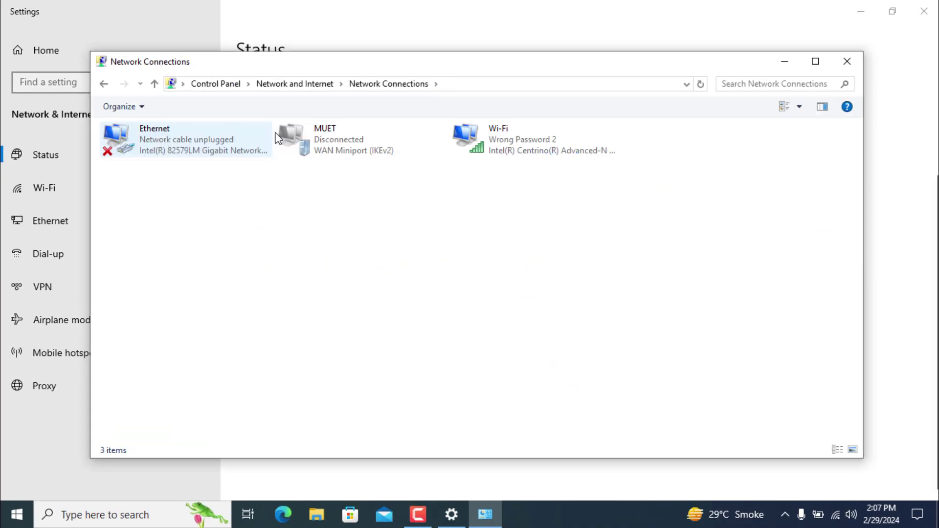
{"action": "left_click", "coordinate": [342, 146]}
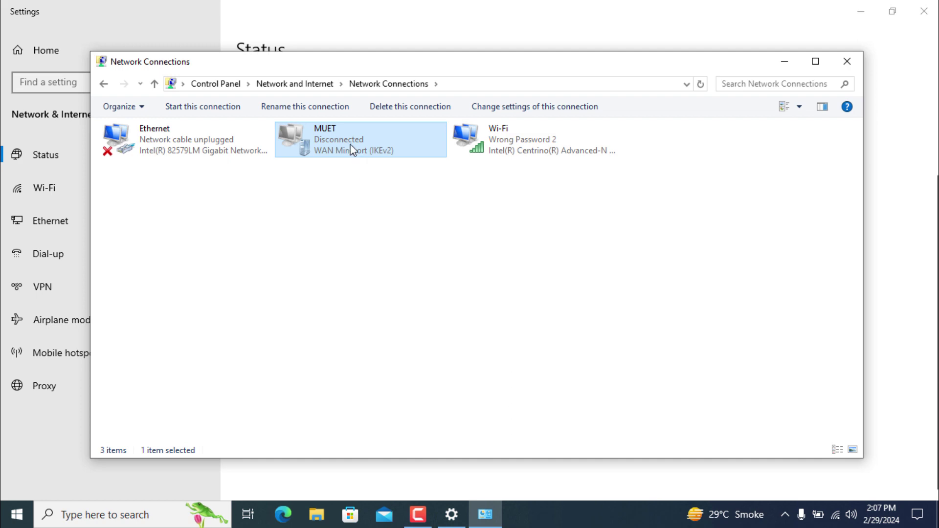
{"action": "right_click", "coordinate": [349, 147]}
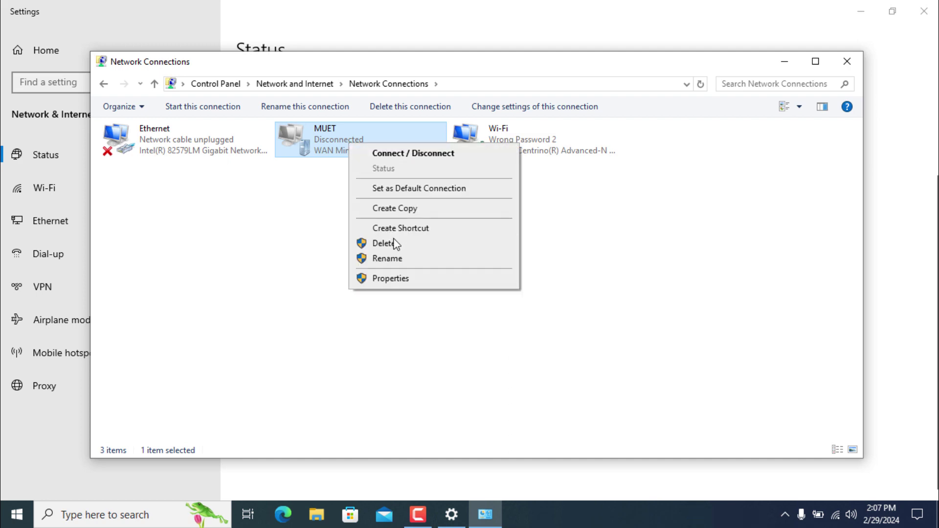
{"action": "left_click", "coordinate": [403, 278]}
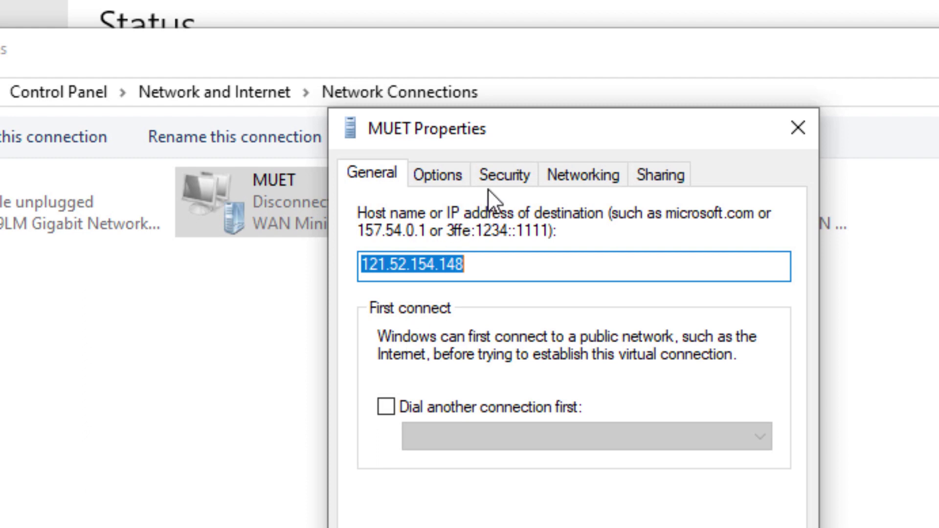
Step: Set MUET's VPN type to PPTP with no encryption allowed
{"action": "left_click", "coordinate": [499, 174]}
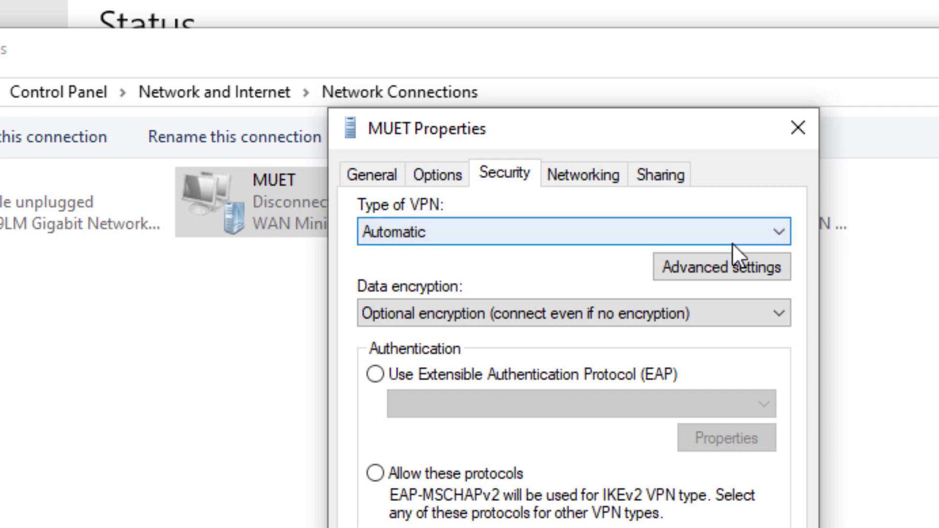
{"action": "left_click", "coordinate": [745, 232]}
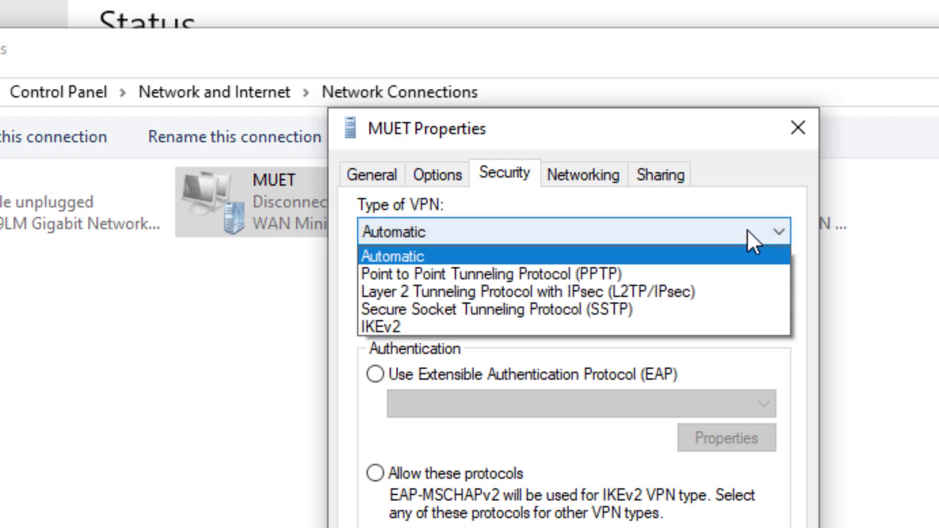
{"action": "left_click", "coordinate": [637, 274]}
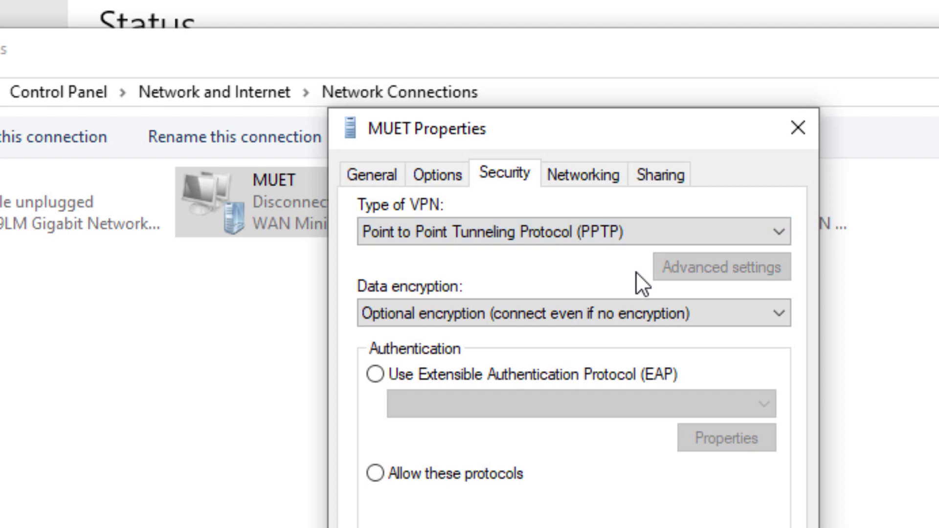
{"action": "left_click", "coordinate": [463, 310]}
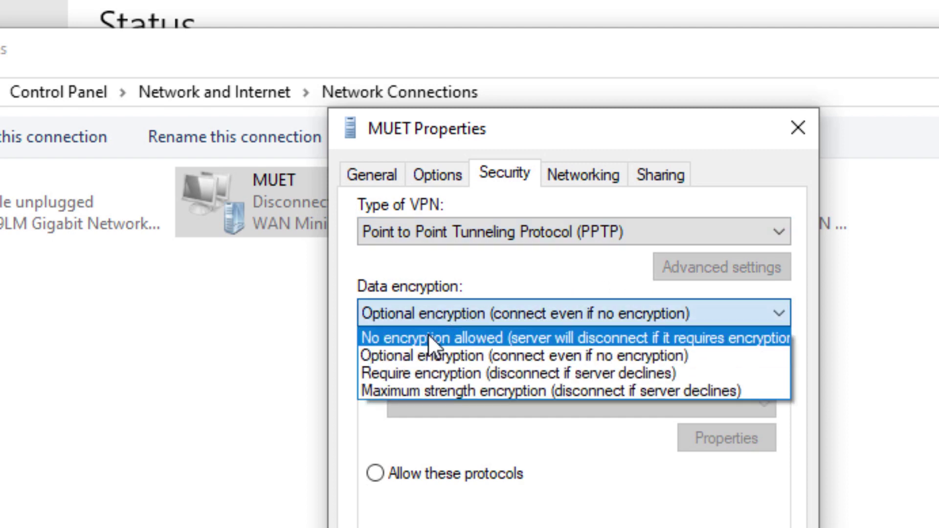
{"action": "left_click", "coordinate": [434, 336]}
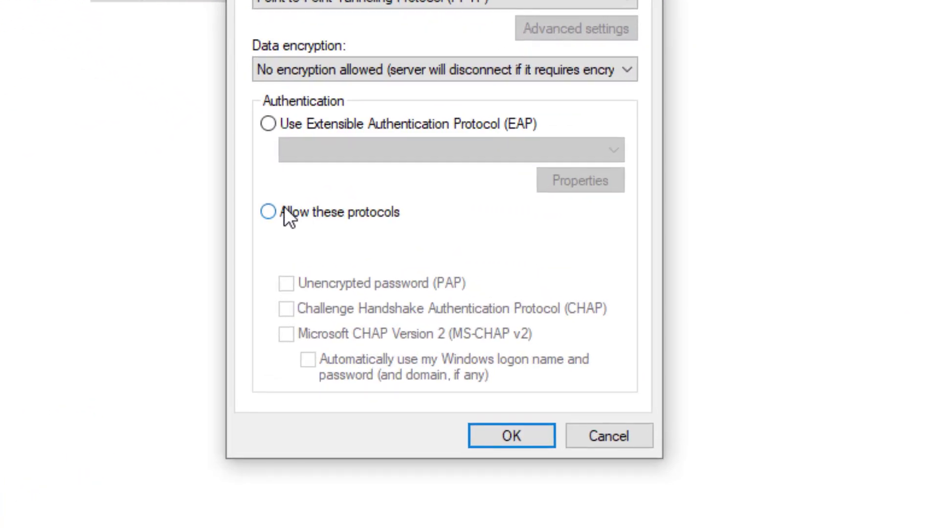
Step: Allow PAP, CHAP and MS-CHAP v2 authentication and save the properties
{"action": "left_click", "coordinate": [288, 217]}
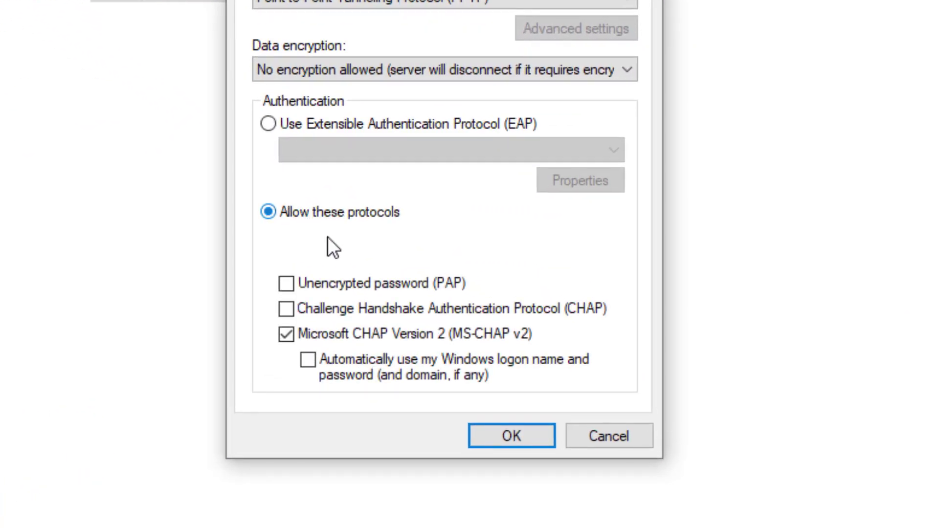
{"action": "left_click", "coordinate": [326, 284]}
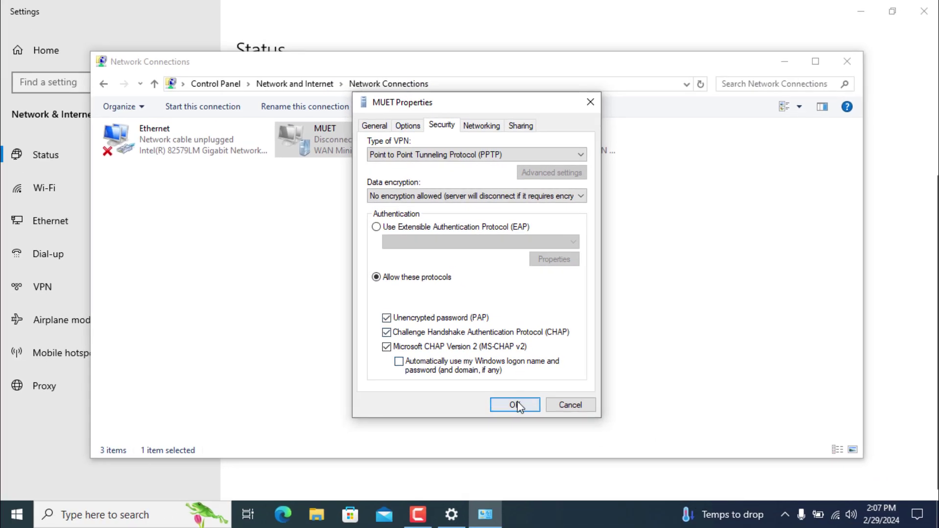
{"action": "left_click", "coordinate": [518, 406]}
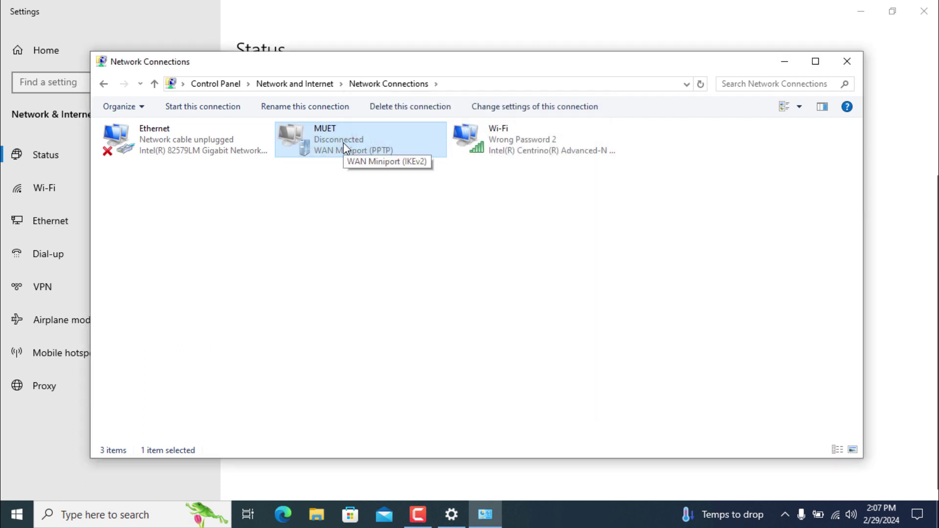
Step: Select MUET in the taskbar network flyout and start connecting to it
{"action": "left_click", "coordinate": [835, 516]}
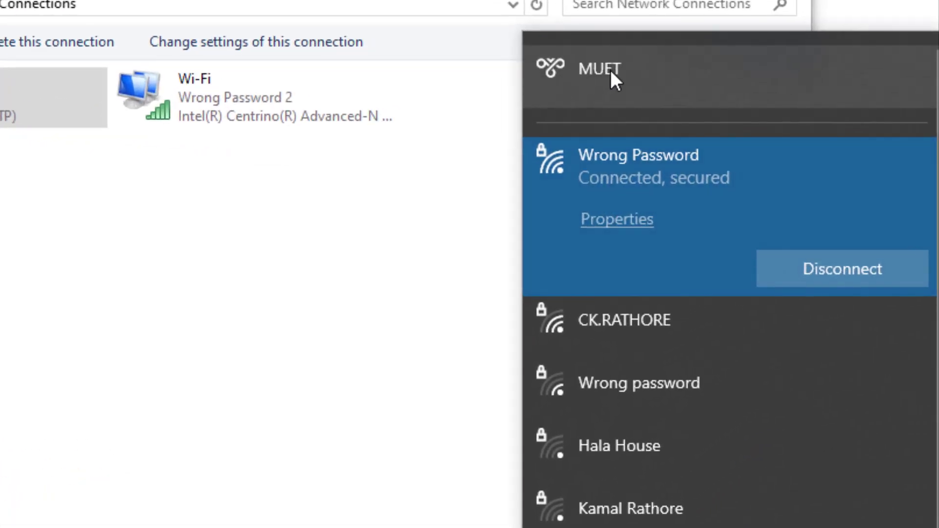
{"action": "left_click", "coordinate": [611, 69]}
{"action": "left_click", "coordinate": [787, 136]}
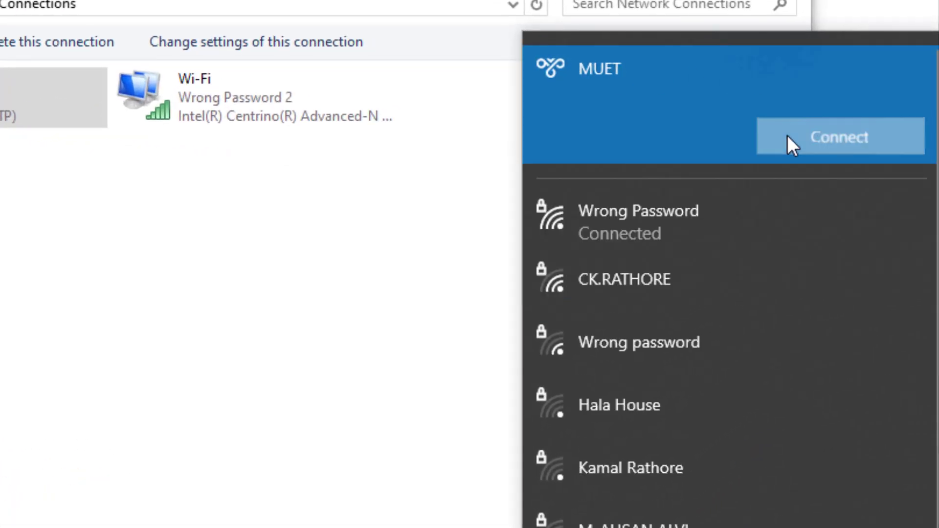